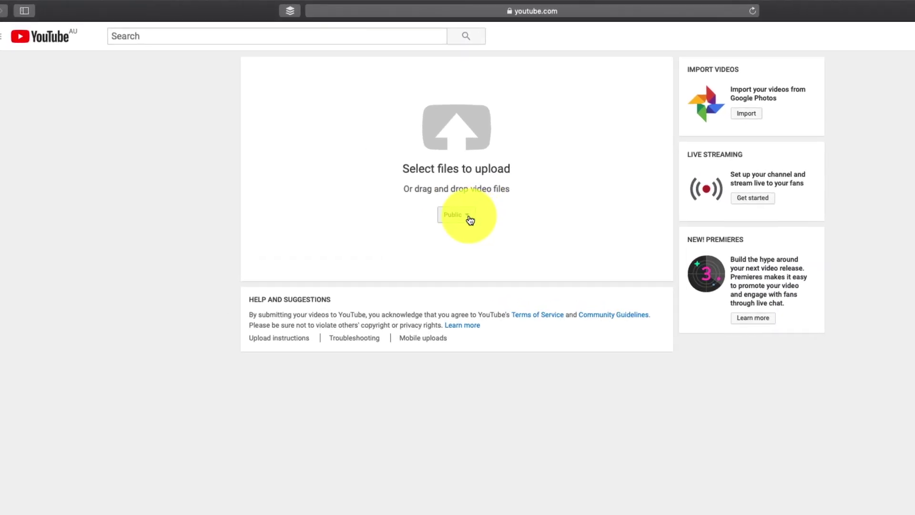
# - Upload a video file from the Movies folder to YouTube and start processing
pyautogui.click(461, 215)
pyautogui.click(466, 233)
pyautogui.click(456, 127)
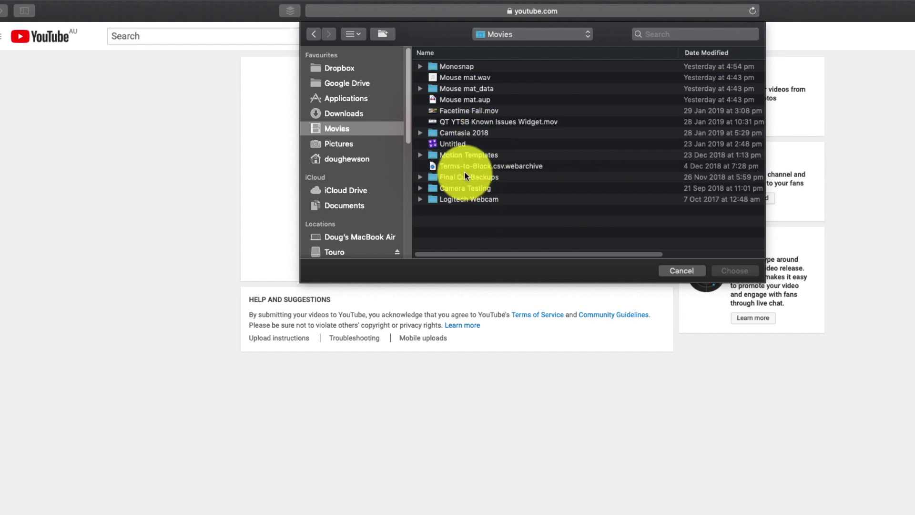
pyautogui.doubleClick(465, 176)
pyautogui.press('Return')
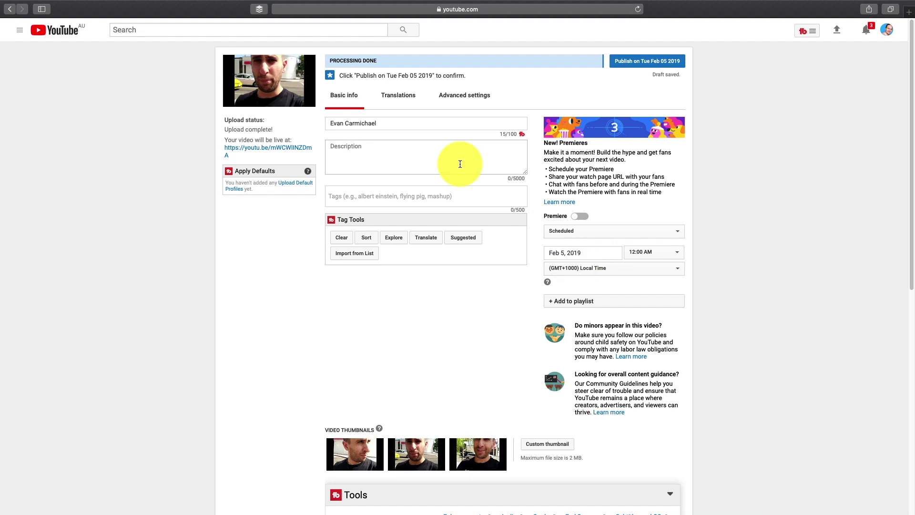
pyautogui.scroll(-3, 542, 217)
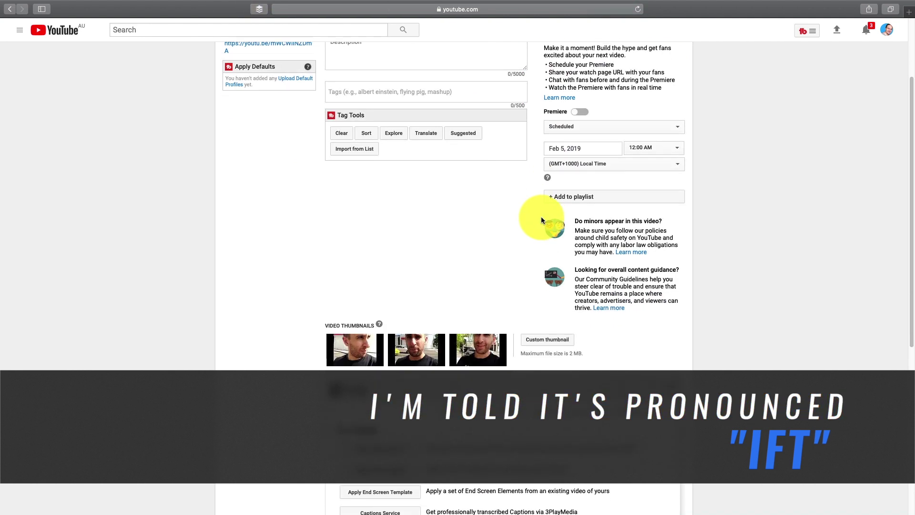
pyautogui.scroll(-2, 541, 217)
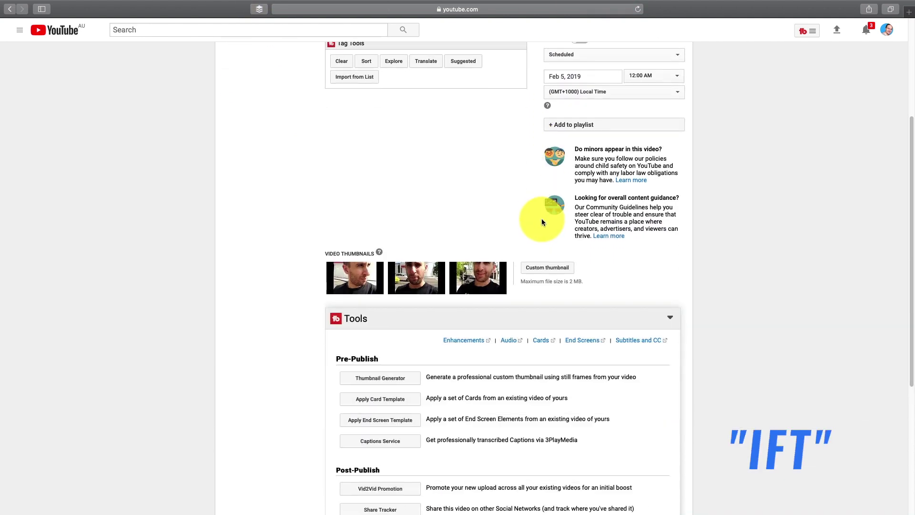
# - Go to ifttt.com from the Safari address bar
pyautogui.click(546, 8)
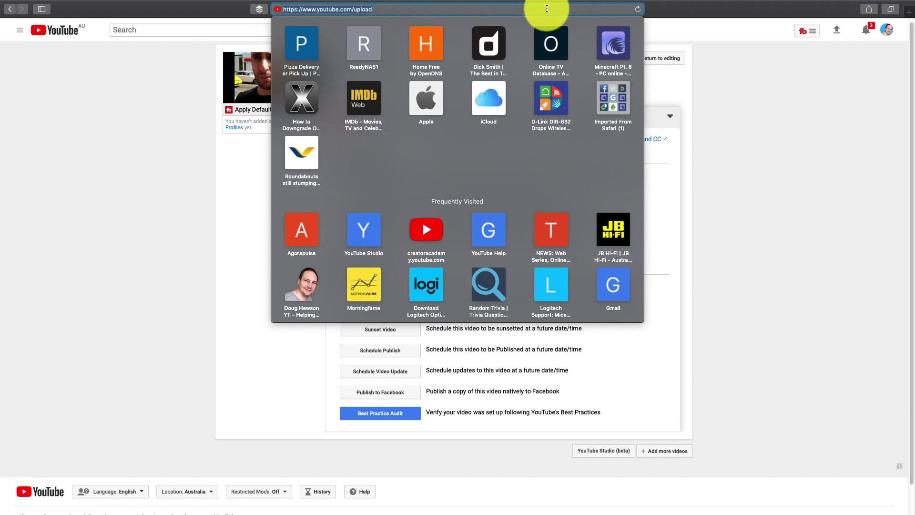
pyautogui.write('ifttt.com')
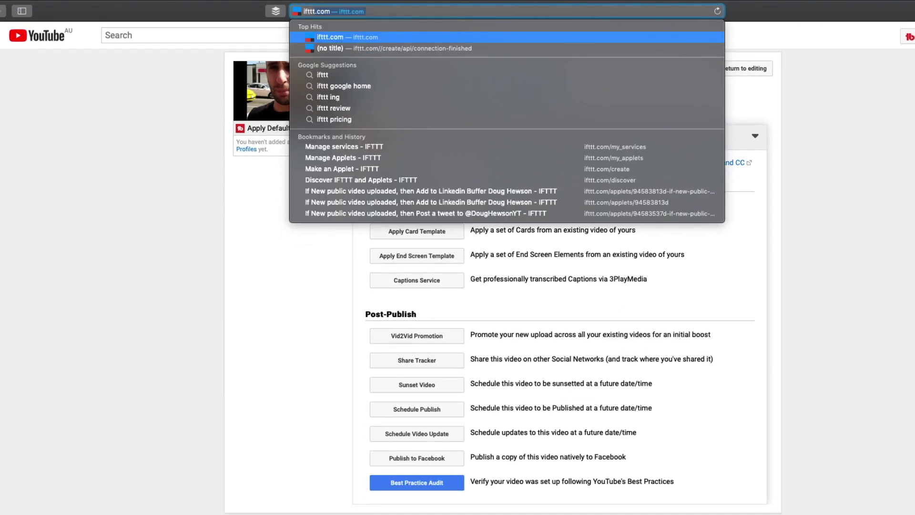
pyautogui.click(320, 39)
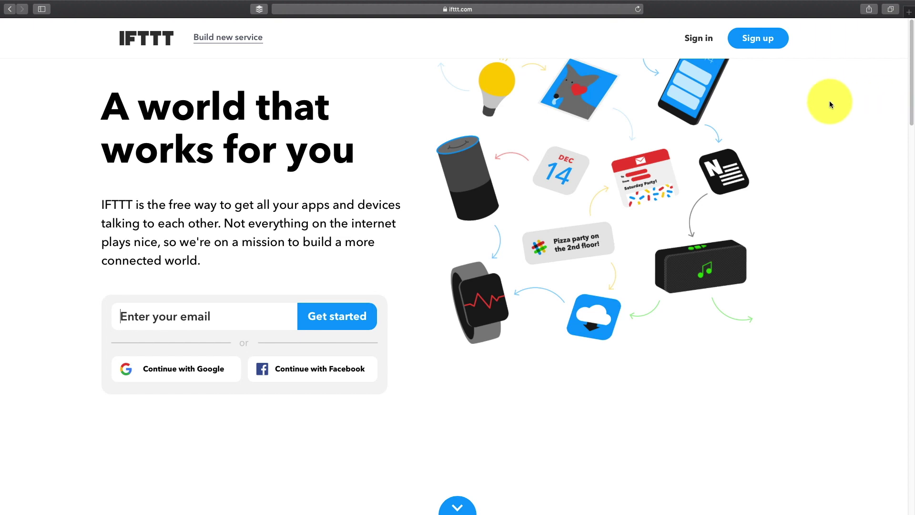
# - Sign in to IFTTT with the saved account to reach My Applets
pyautogui.click(763, 44)
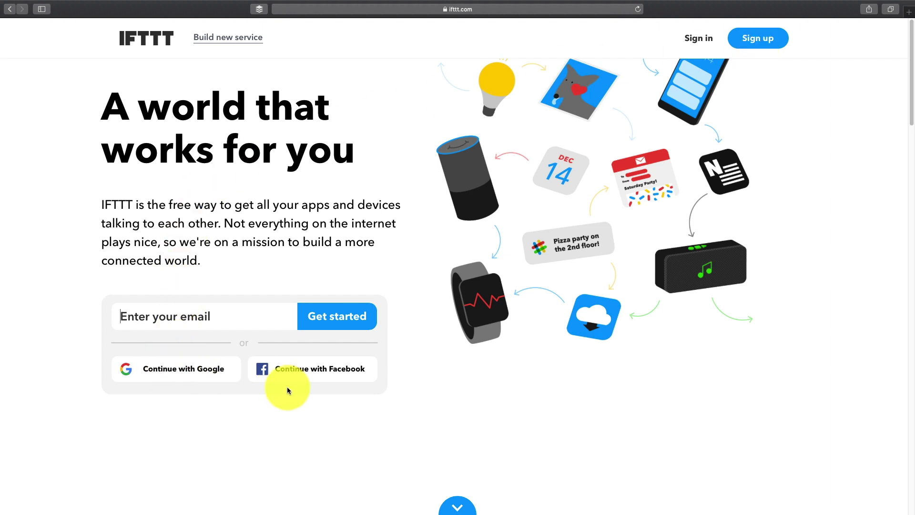
pyautogui.click(694, 42)
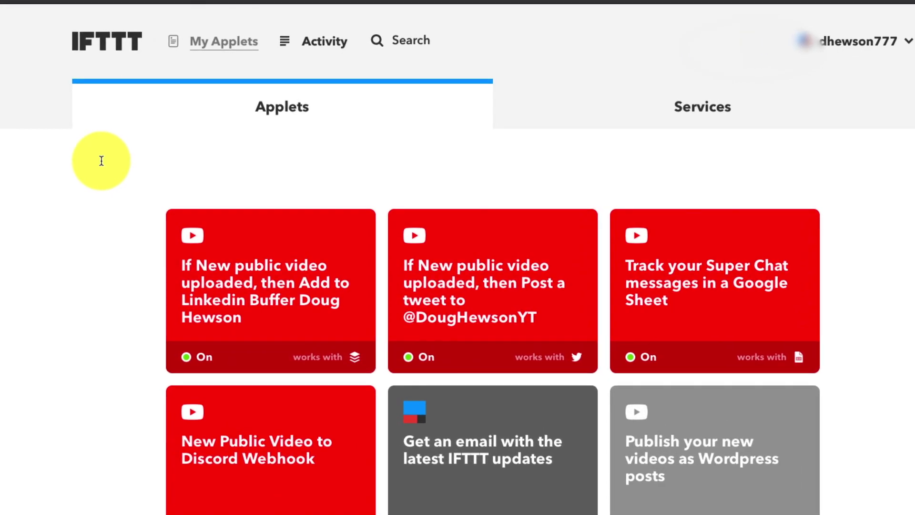
pyautogui.moveTo(101, 161)
pyautogui.mouseDown()
pyautogui.moveTo(160, 374)
pyautogui.moveTo(64, 204)
pyautogui.mouseUp()
pyautogui.moveTo(528, 193); pyautogui.dragTo(472, 348)
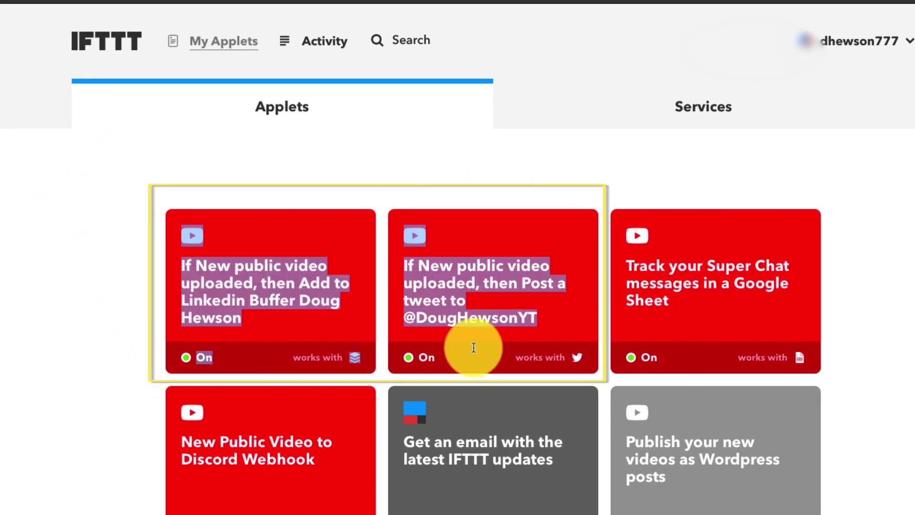
pyautogui.click(189, 270)
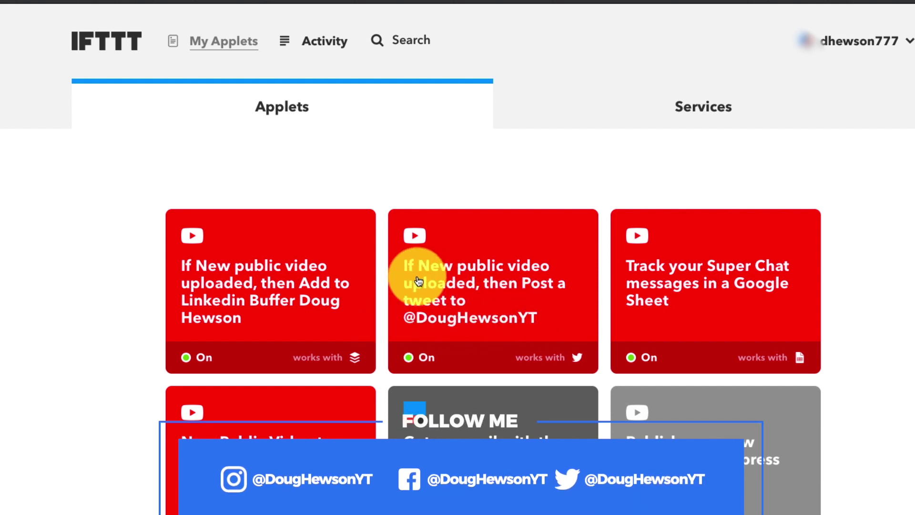
pyautogui.click(497, 337)
pyautogui.scroll(-5, 496, 336)
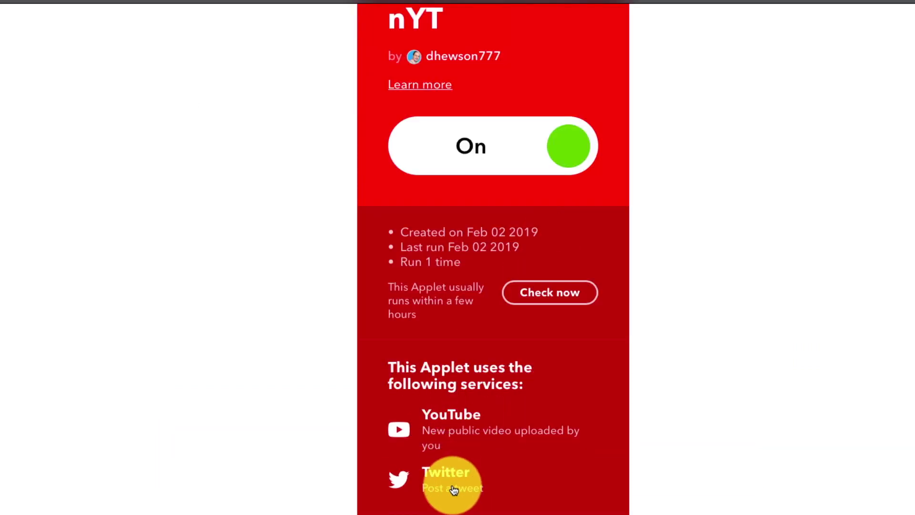
pyautogui.scroll(2, 455, 488)
pyautogui.scroll(3, 456, 489)
pyautogui.scroll(2, 458, 490)
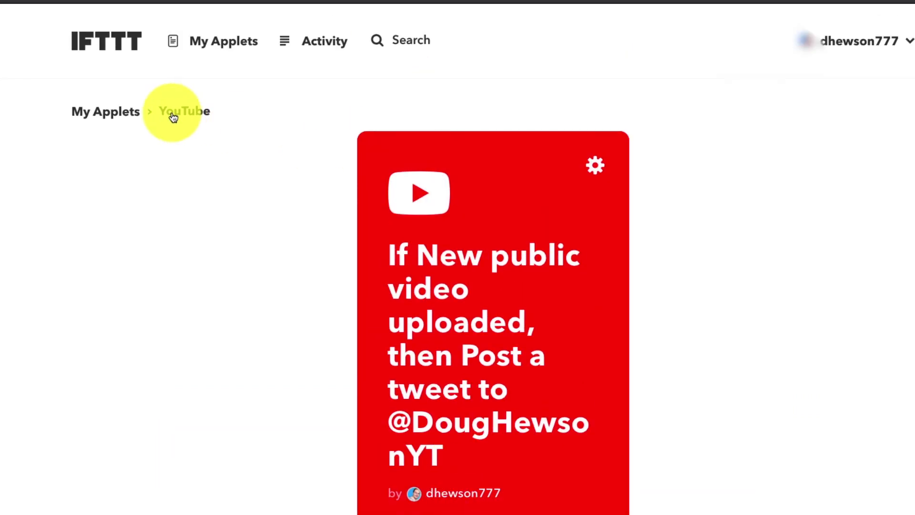
pyautogui.click(107, 113)
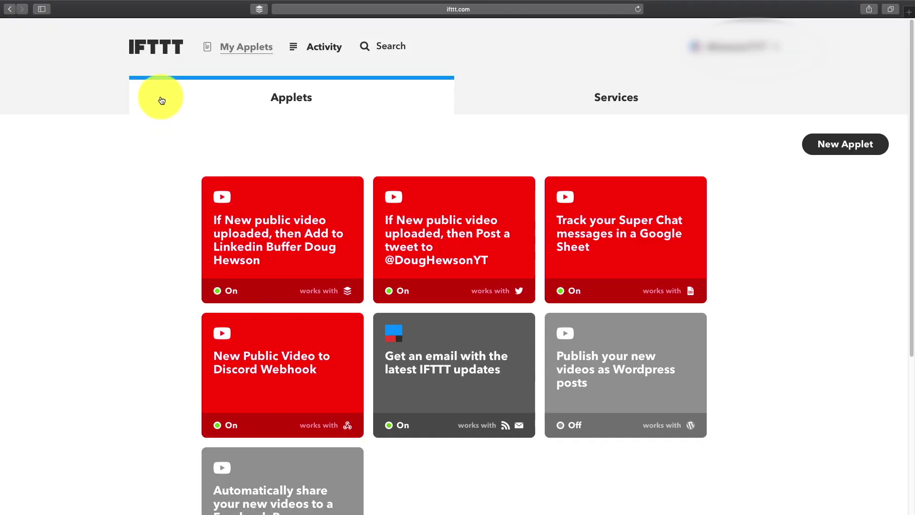
# - Create a new applet with YouTube's 'New public video uploaded by you' as the trigger
pyautogui.click(854, 143)
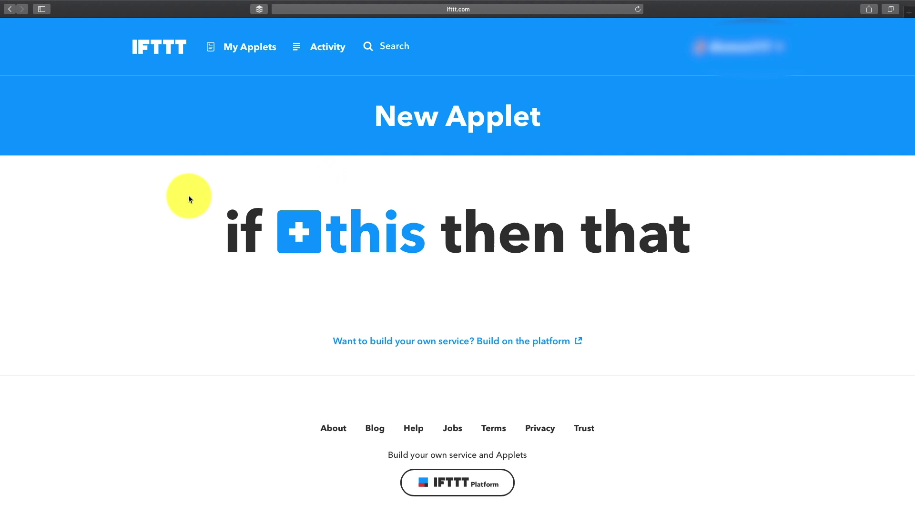
pyautogui.click(337, 244)
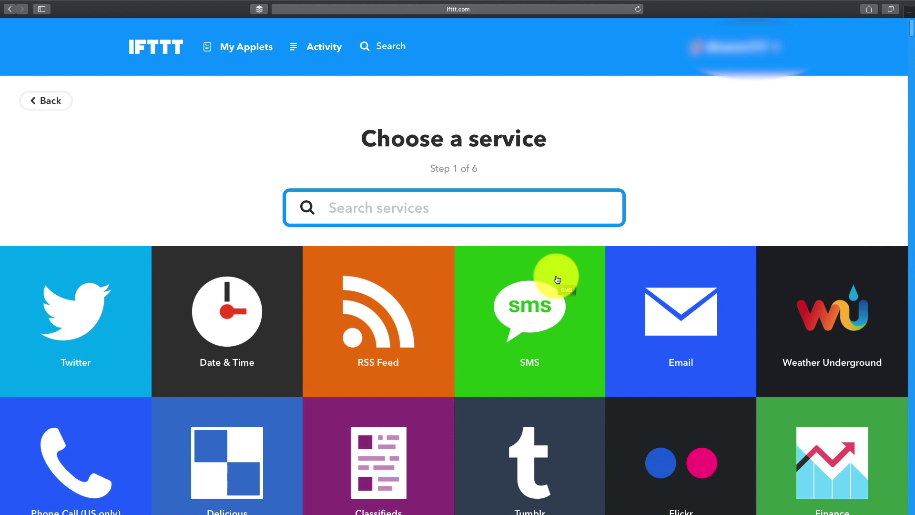
pyautogui.write('you')
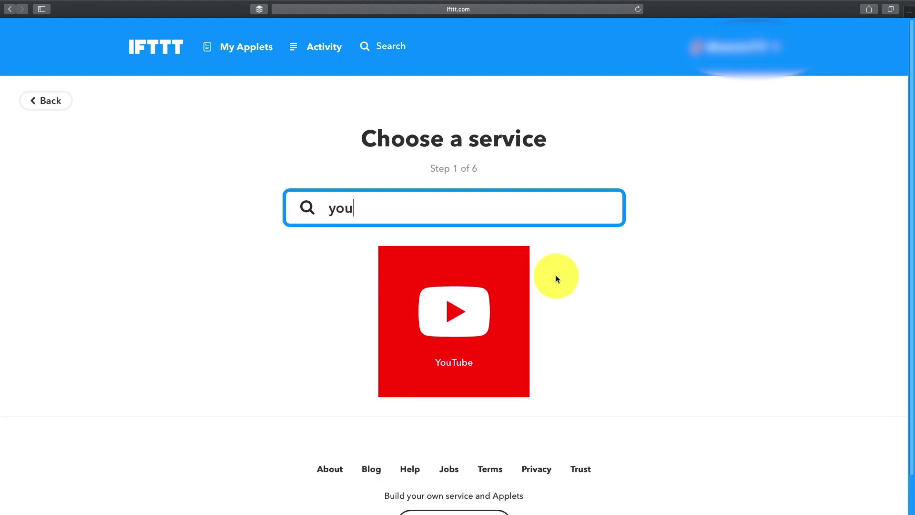
pyautogui.click(471, 325)
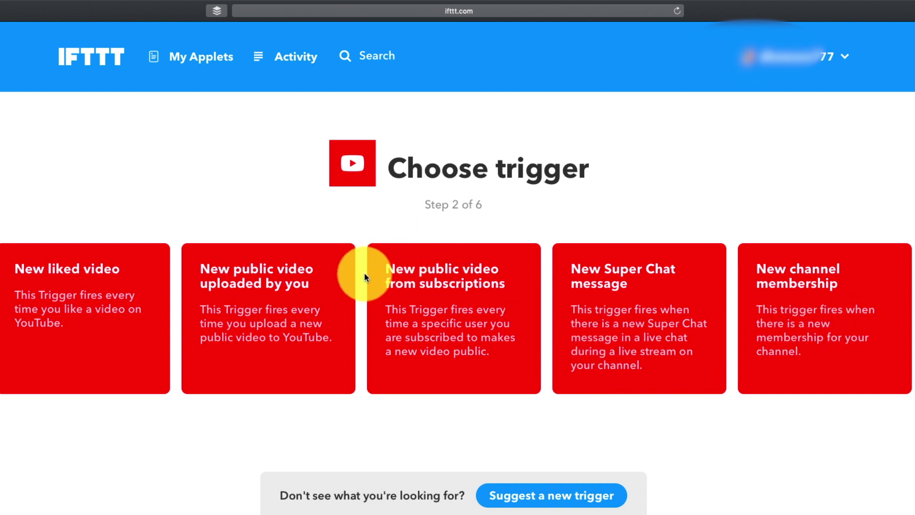
pyautogui.click(291, 291)
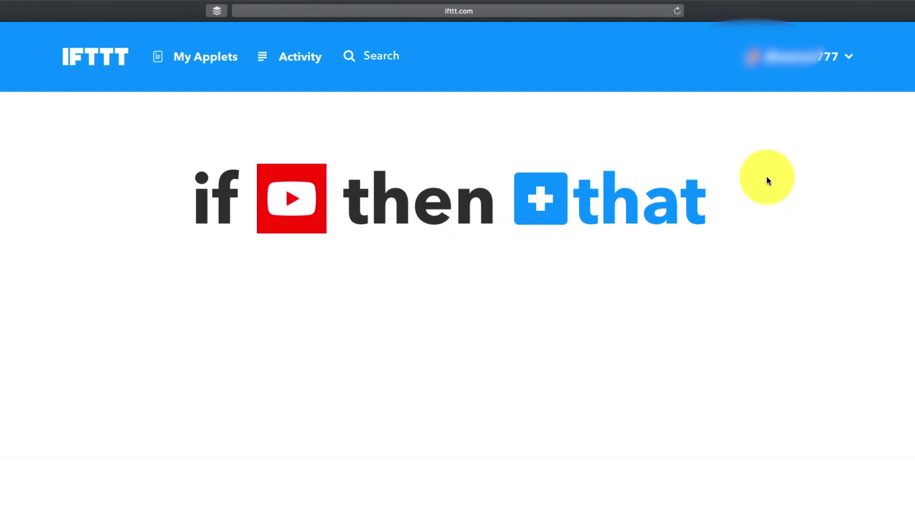
# - Choose Facebook Pages as the applet's action service
pyautogui.click(607, 210)
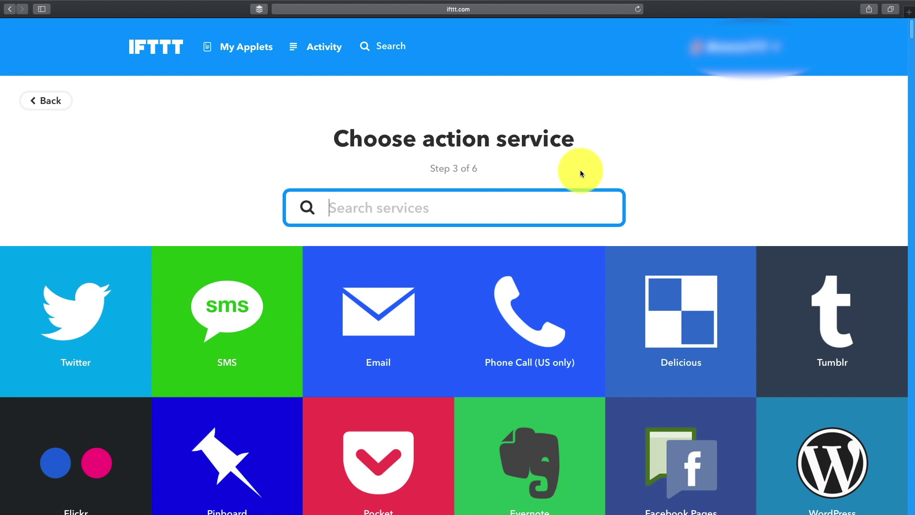
pyautogui.scroll(-2, 638, 239)
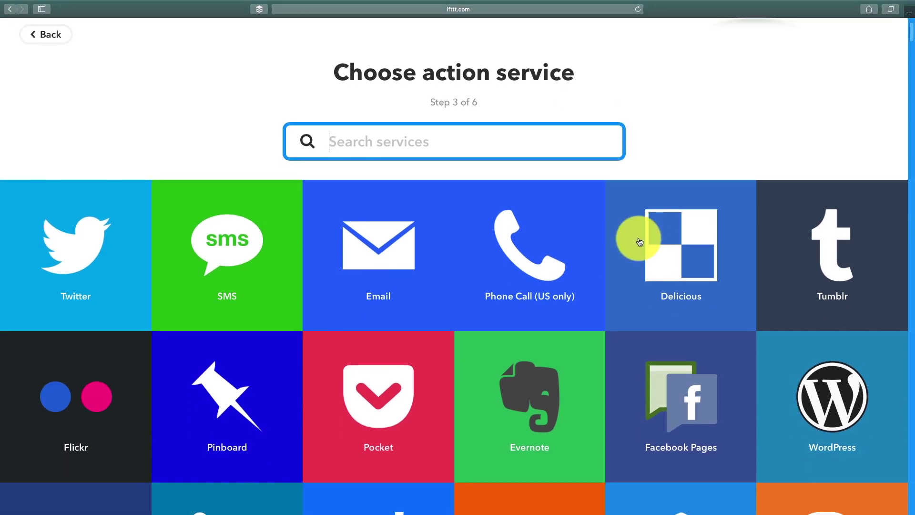
pyautogui.scroll(-2, 639, 240)
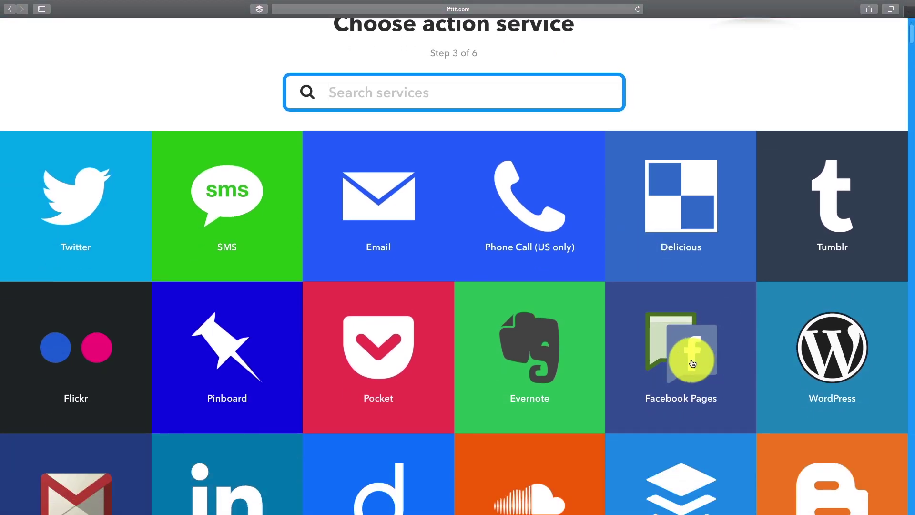
pyautogui.scroll(-2, 692, 362)
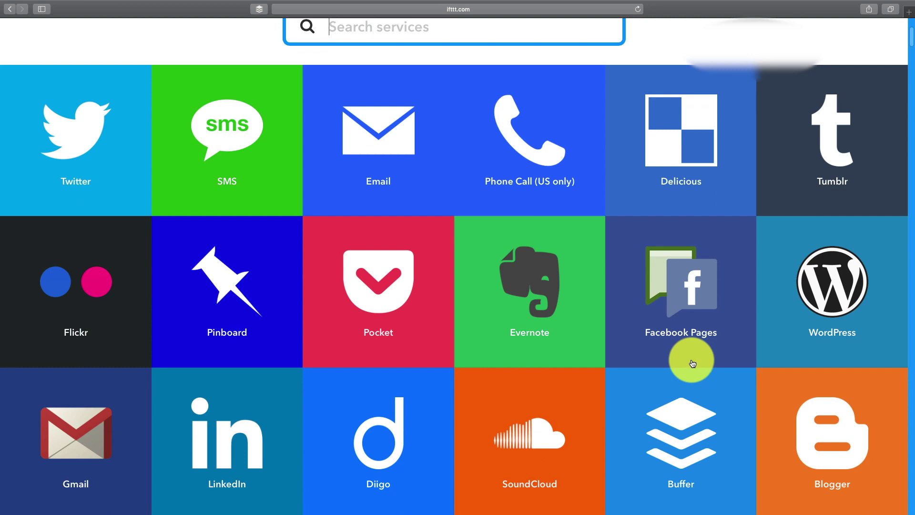
pyautogui.click(674, 315)
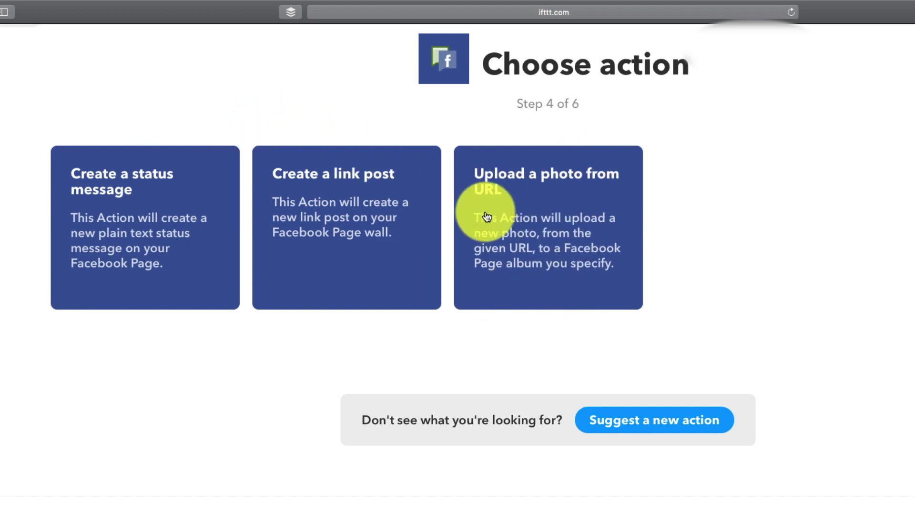
# - Choose the 'Create a link post' action for the Facebook Page
pyautogui.click(350, 177)
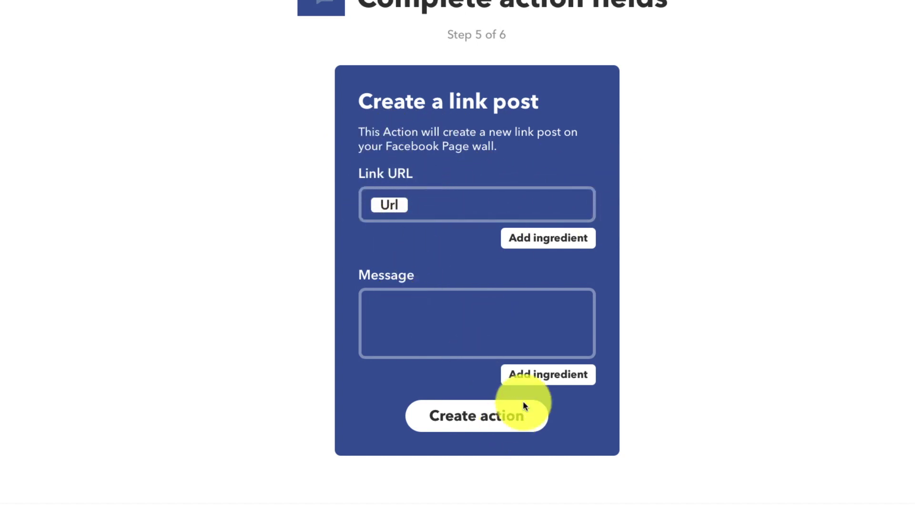
# - Set the message to 'New Video!' followed by the video Title ingredient
pyautogui.click(531, 376)
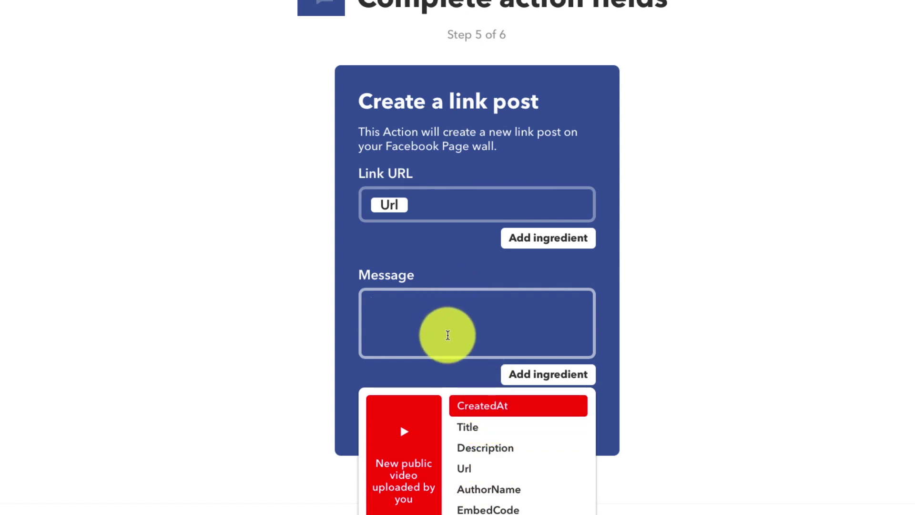
pyautogui.write('New ')
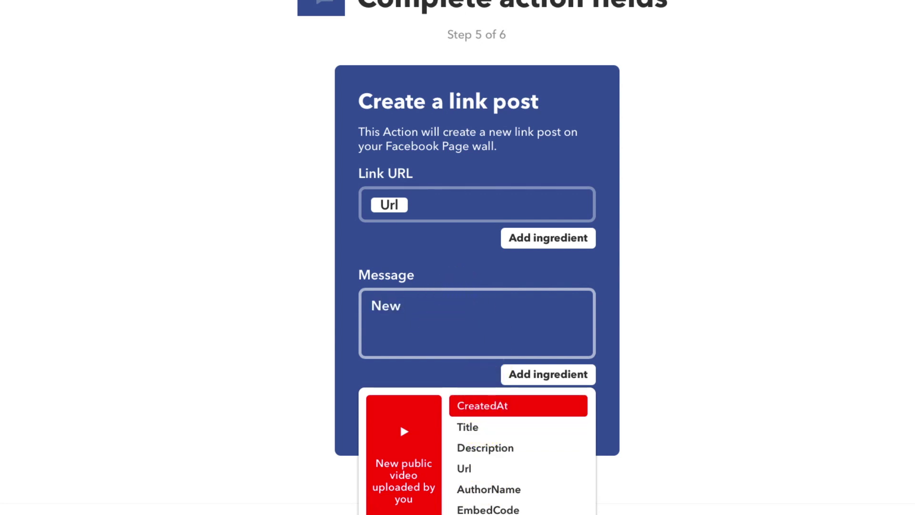
pyautogui.write('Video!')
pyautogui.click(486, 433)
pyautogui.click(538, 377)
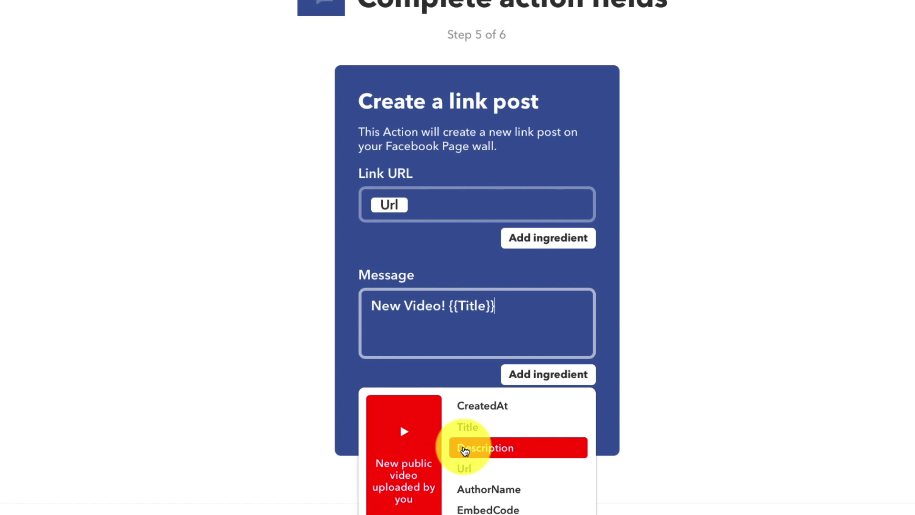
pyautogui.click(612, 394)
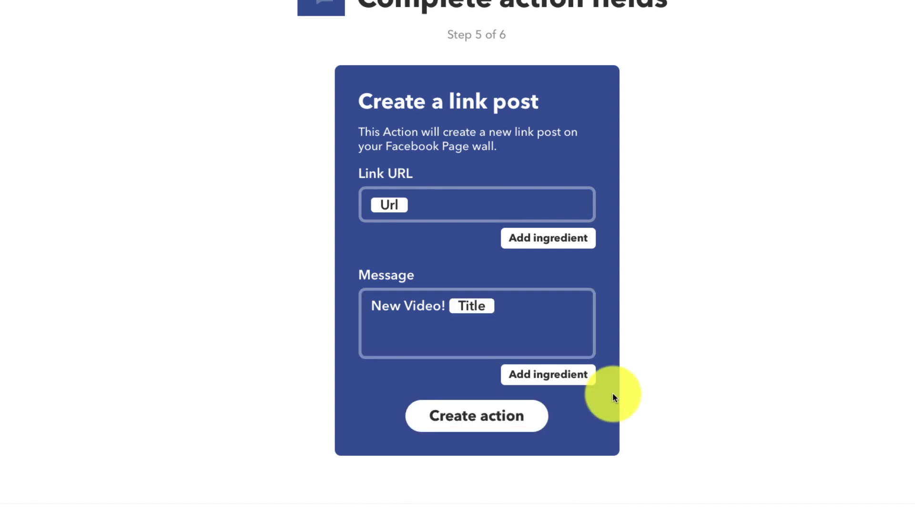
# - Save the link post action and finish the YouTube-to-Facebook applet
pyautogui.click(468, 419)
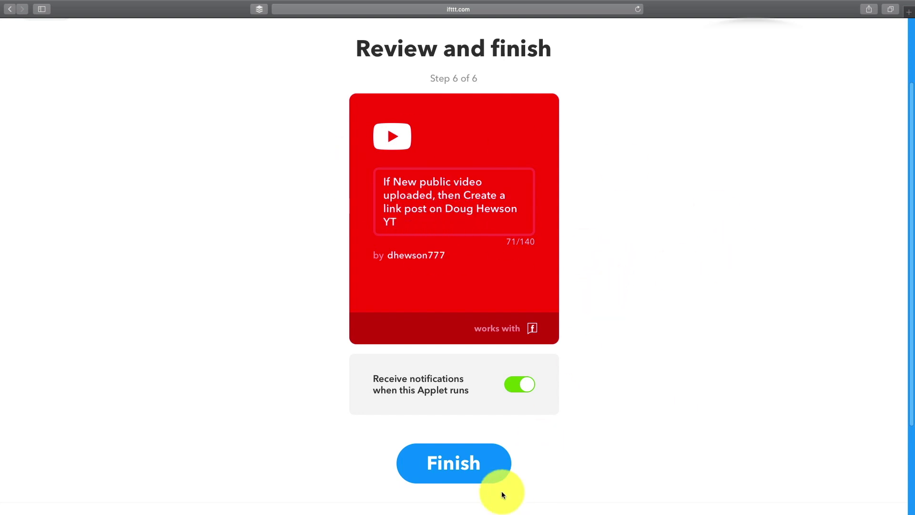
pyautogui.scroll(-2, 367, 357)
pyautogui.scroll(-2, 368, 357)
pyautogui.scroll(-1, 368, 357)
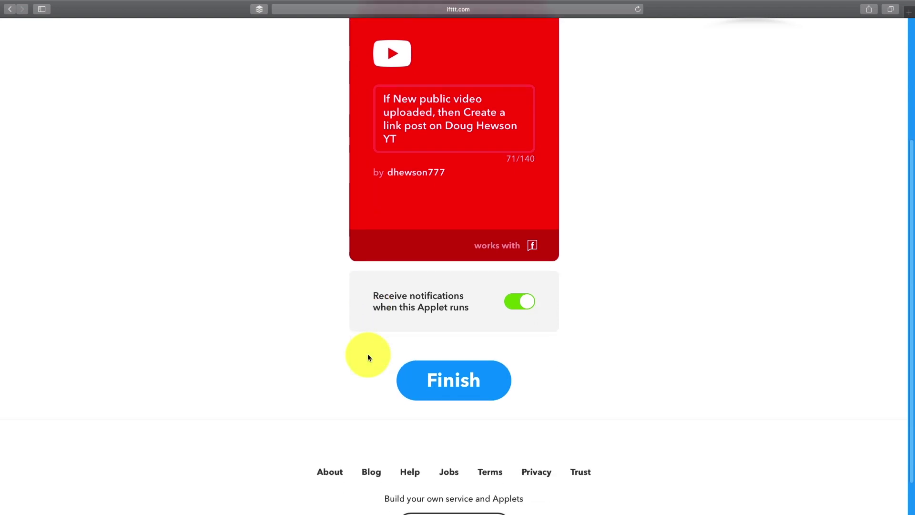
pyautogui.scroll(2, 368, 357)
pyautogui.scroll(3, 329, 268)
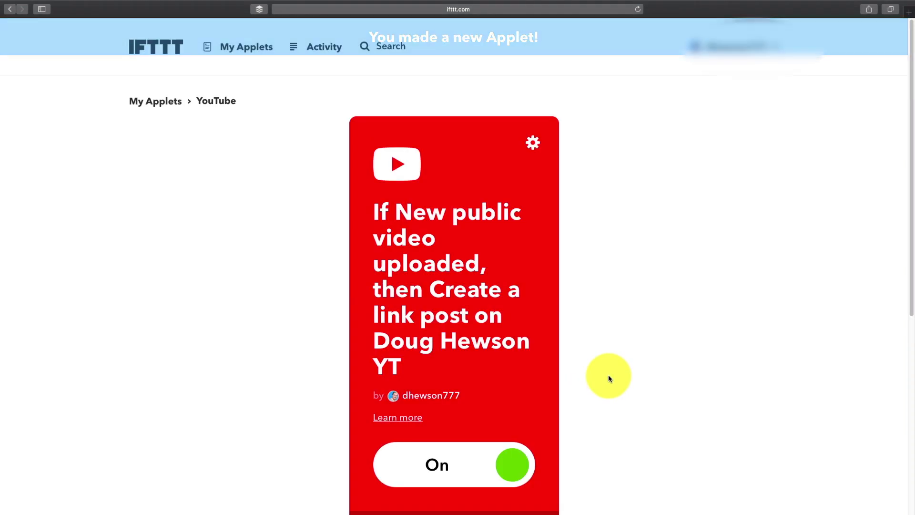
pyautogui.scroll(-2, 608, 375)
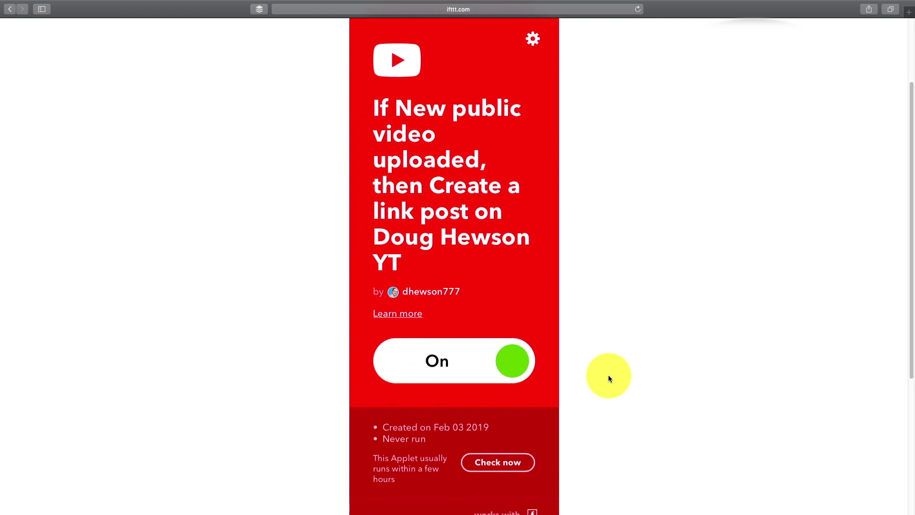
pyautogui.scroll(-3, 608, 376)
pyautogui.scroll(-1, 608, 376)
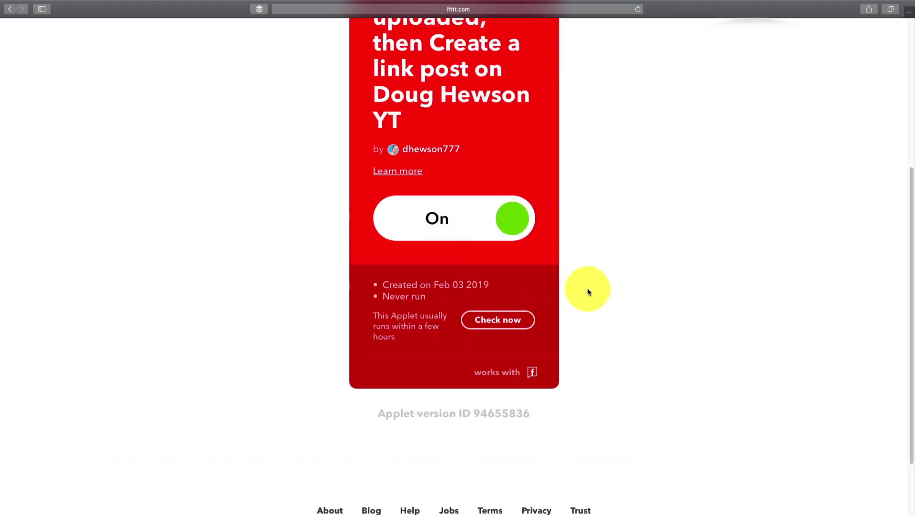
pyautogui.scroll(-2, 587, 290)
pyautogui.scroll(10, 587, 289)
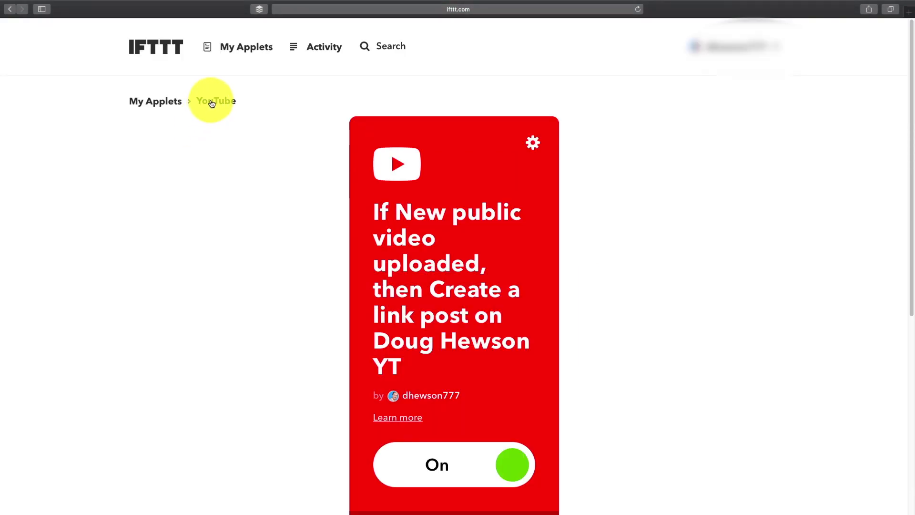
# - Go back to the My Applets list showing the new applet
pyautogui.click(153, 101)
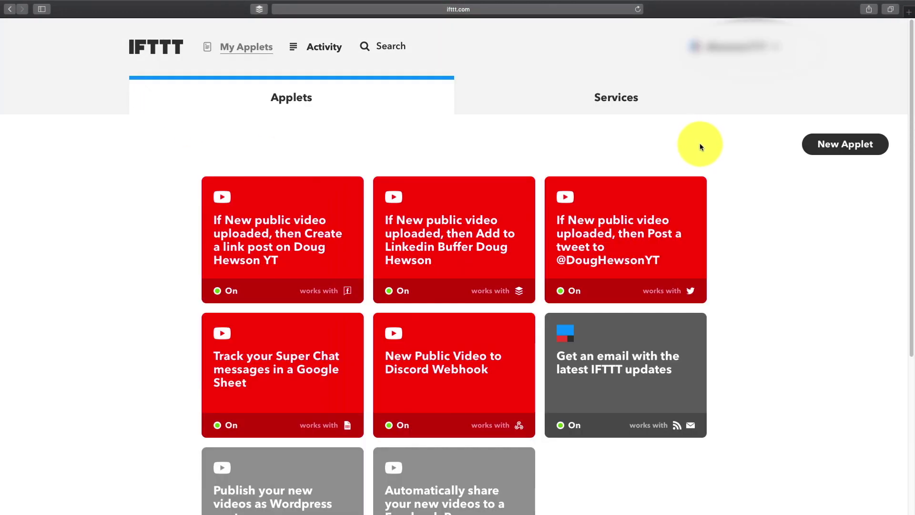
pyautogui.scroll(-2, 611, 214)
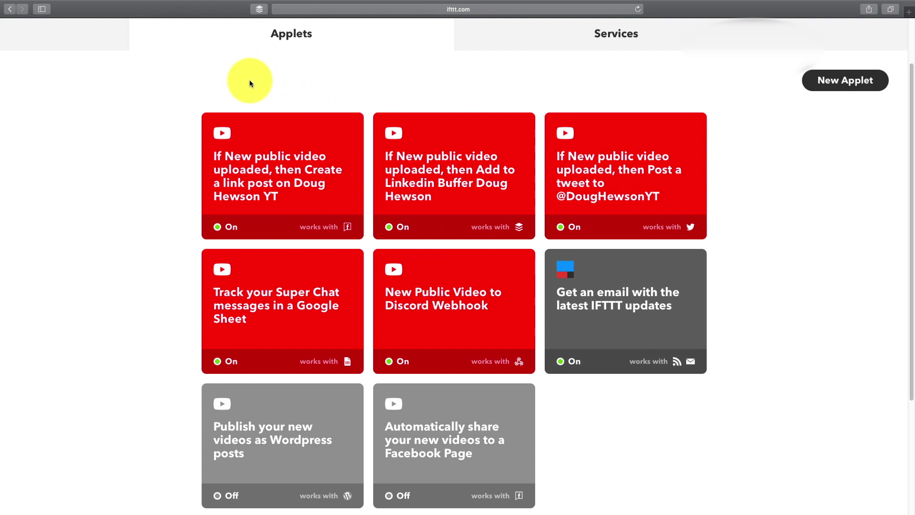
# - Turn the Facebook link post applet off, then view the tweet-posting applet's details
pyautogui.click(221, 229)
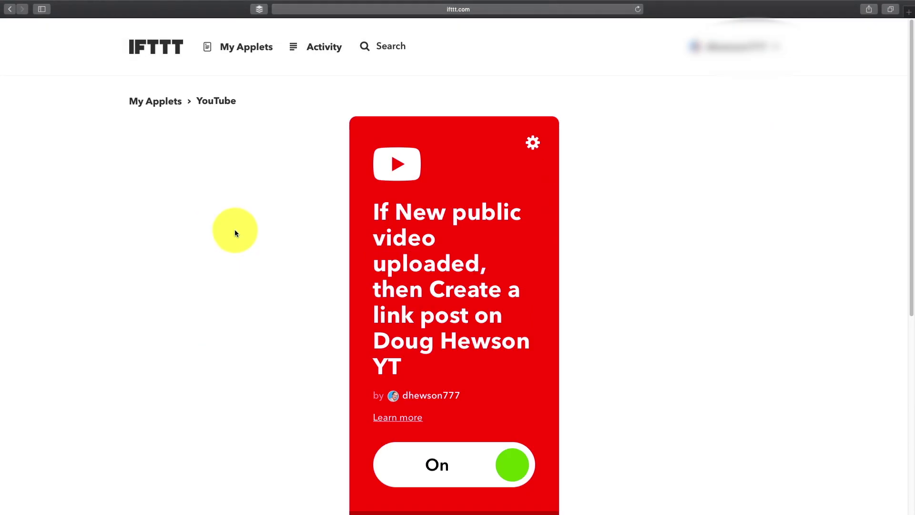
pyautogui.click(477, 465)
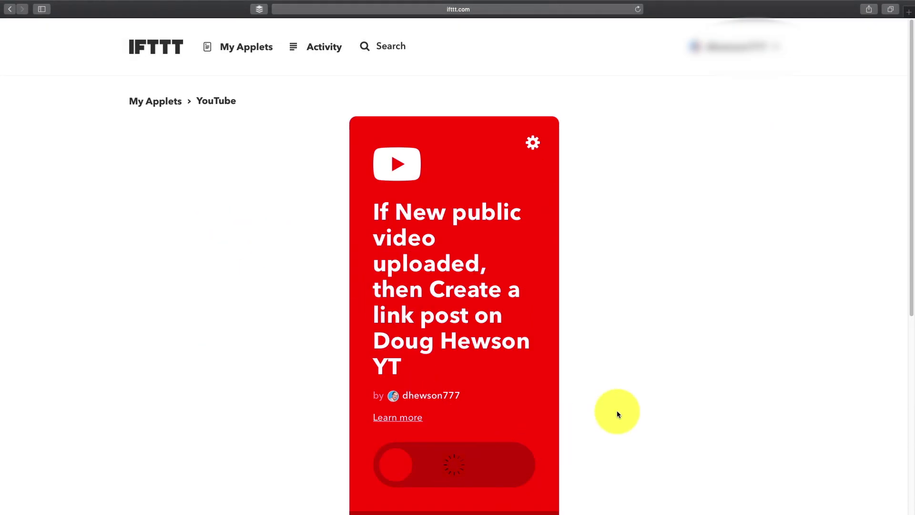
pyautogui.scroll(-1, 617, 411)
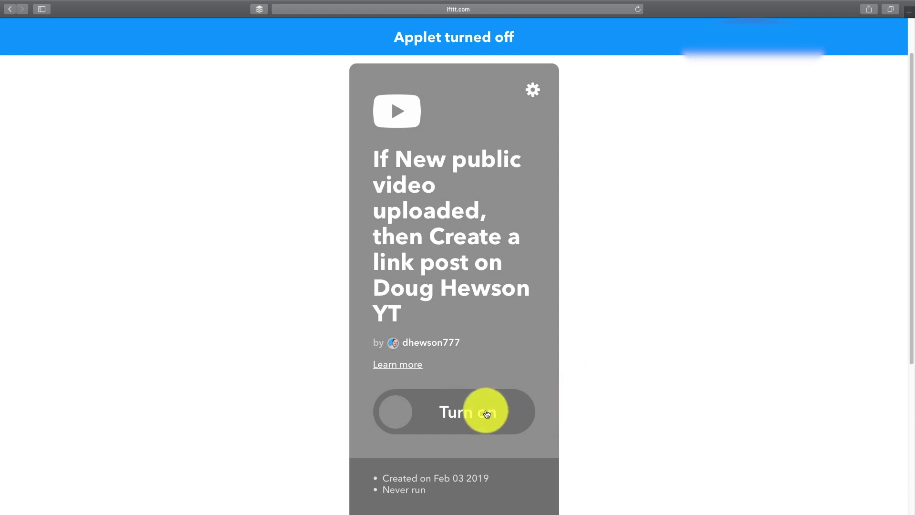
pyautogui.scroll(1, 648, 418)
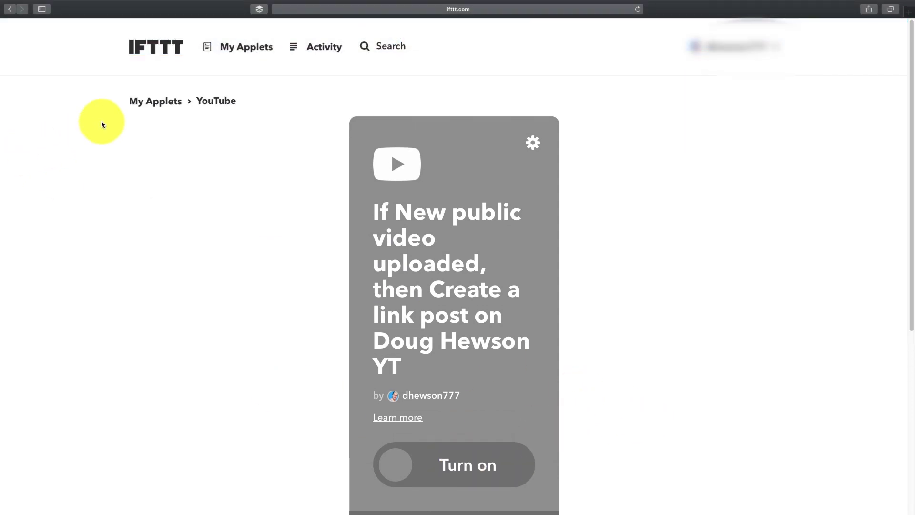
pyautogui.click(132, 104)
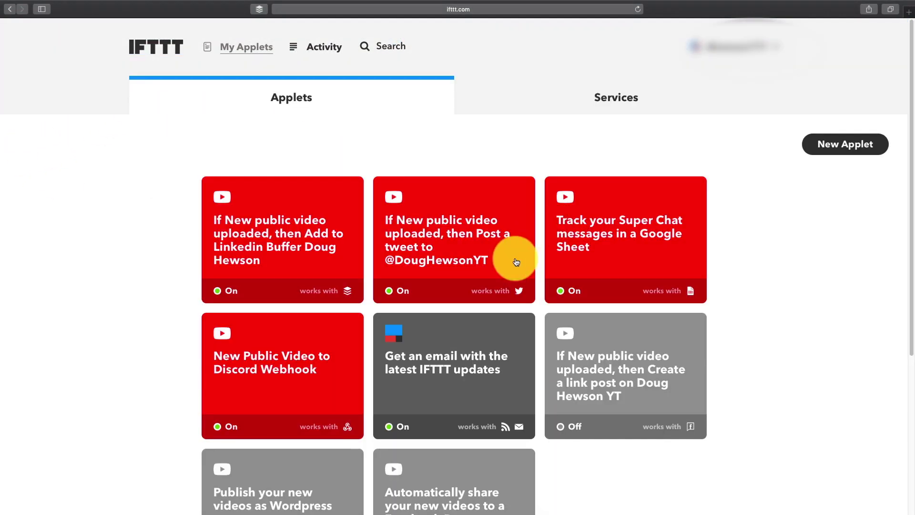
pyautogui.scroll(-2, 609, 315)
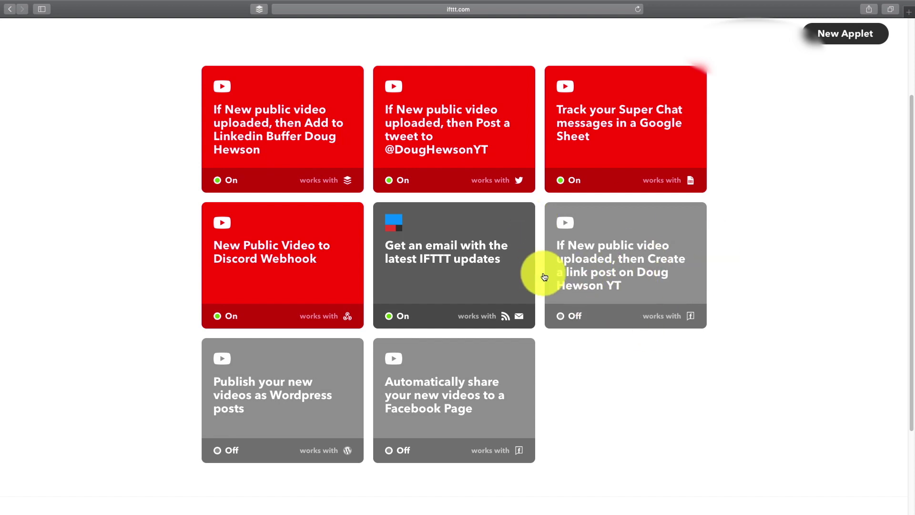
pyautogui.scroll(1, 580, 286)
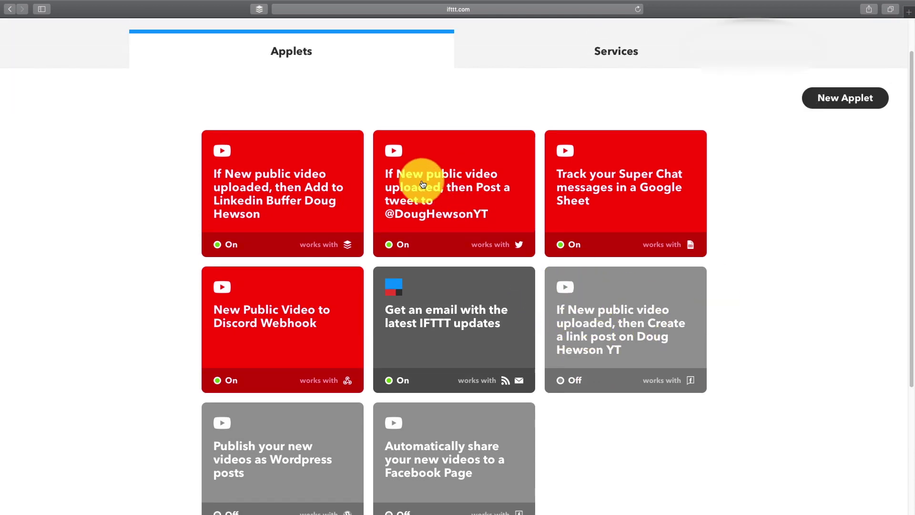
pyautogui.click(453, 177)
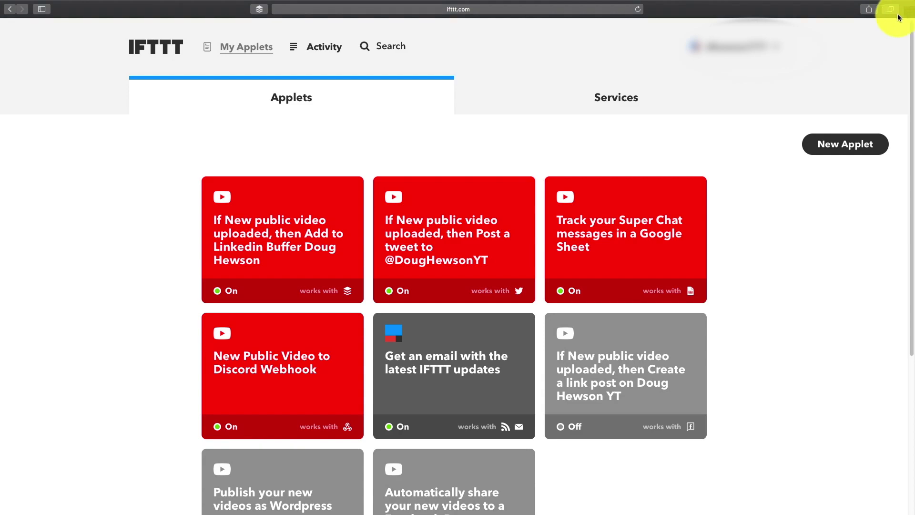
# - Load twitter.com in a new tab and go to the channel's Twitter profile
pyautogui.press('super+t')
pyautogui.write('twitter.com')
pyautogui.press('Return')
pyautogui.click(194, 150)
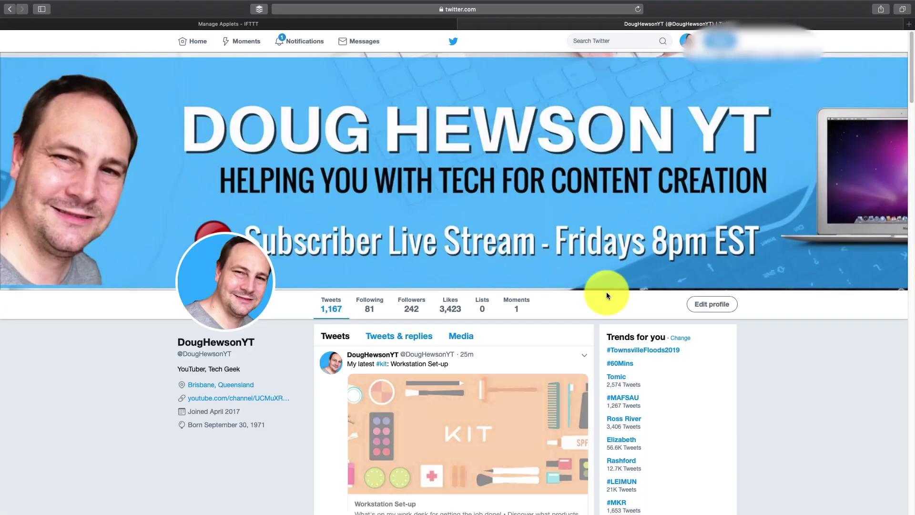
pyautogui.scroll(-5, 590, 293)
pyautogui.scroll(-2, 589, 293)
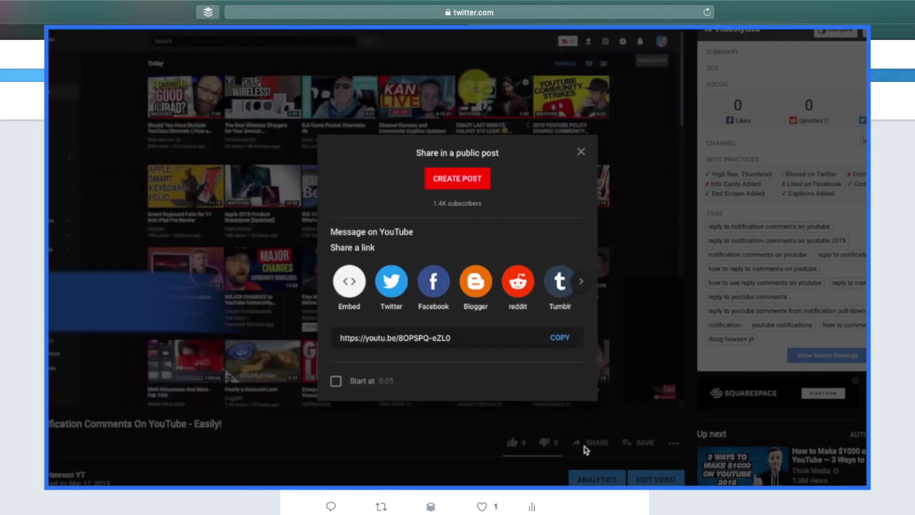
# - Tweet the video link with an 'ICYMI: ' prefix and close the share popup
pyautogui.click(278, 120)
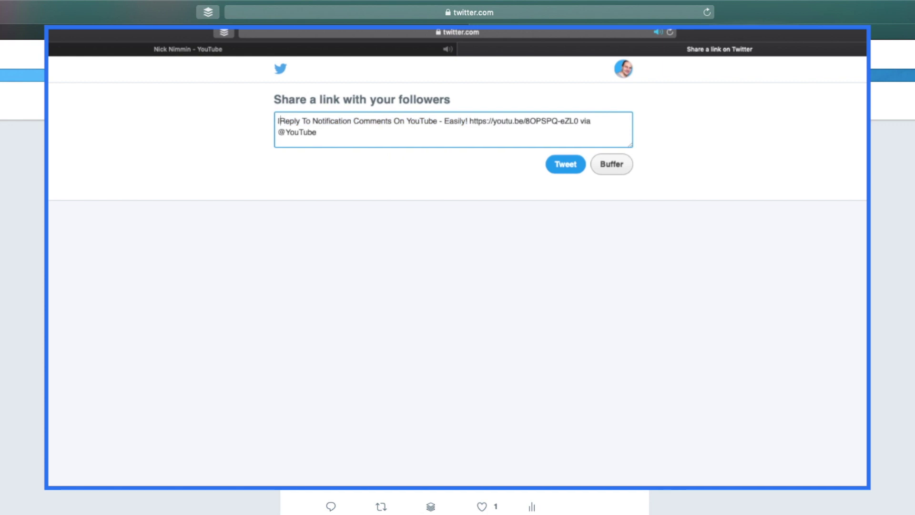
pyautogui.write('ICYMI')
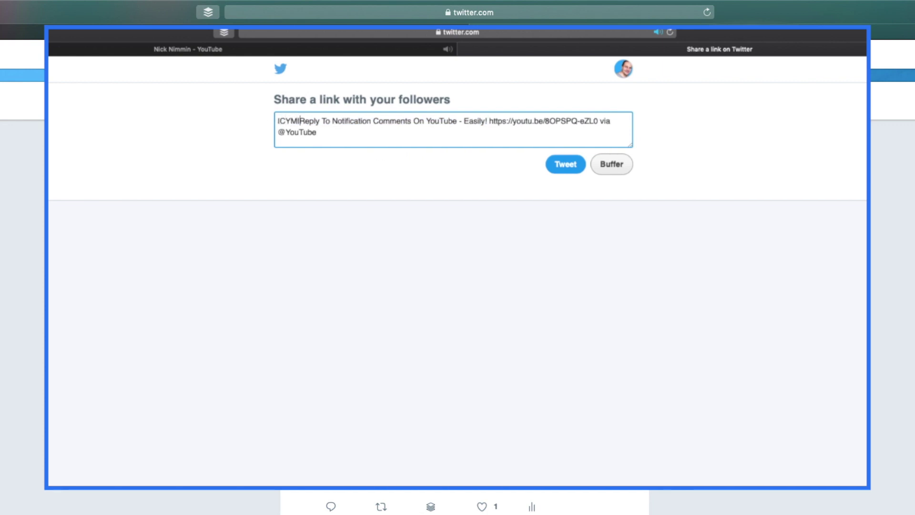
pyautogui.write(':')
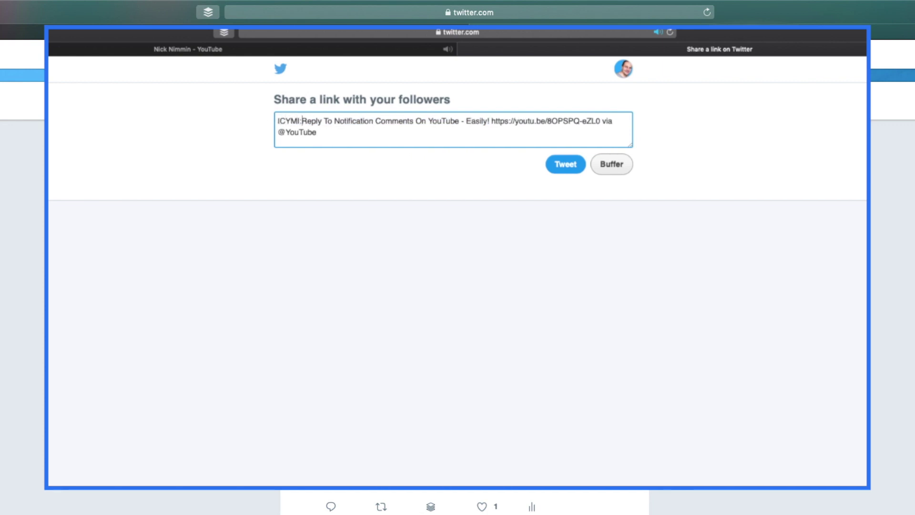
pyautogui.click(566, 164)
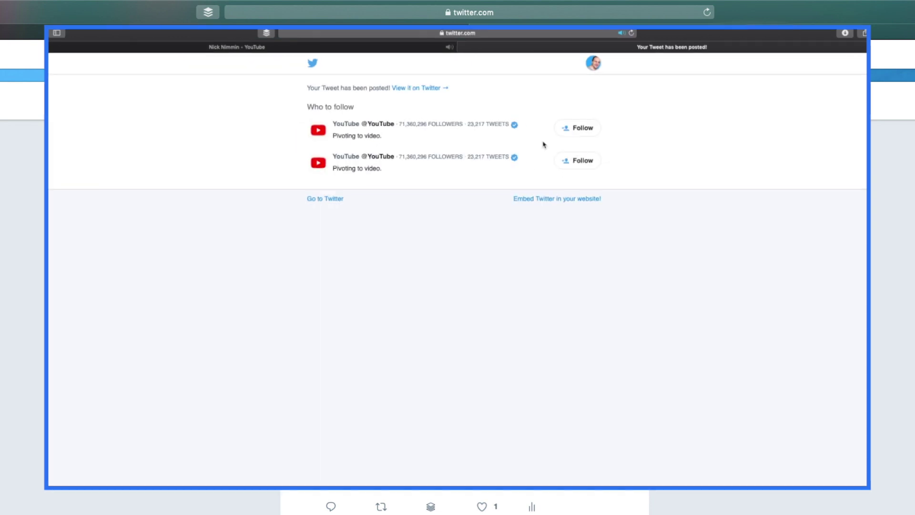
pyautogui.click(552, 173)
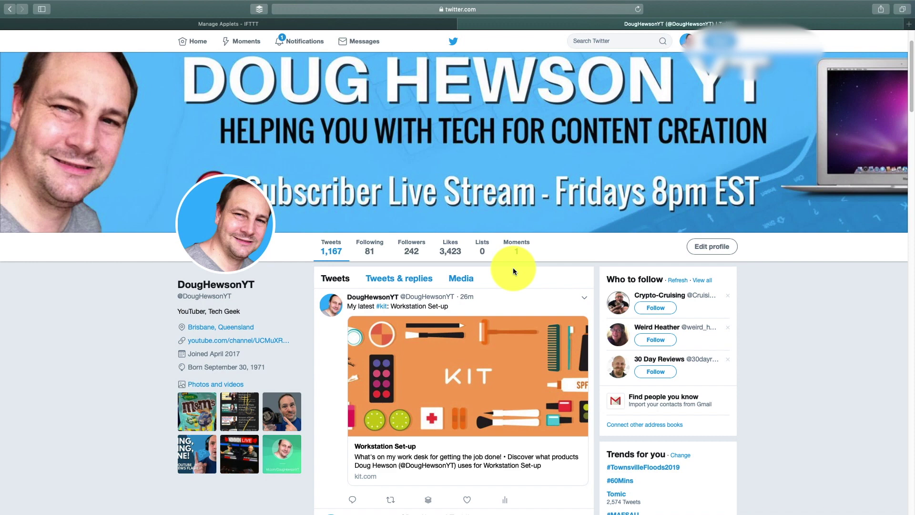
# - Navigate to linkedin.com from the address bar
pyautogui.click(498, 11)
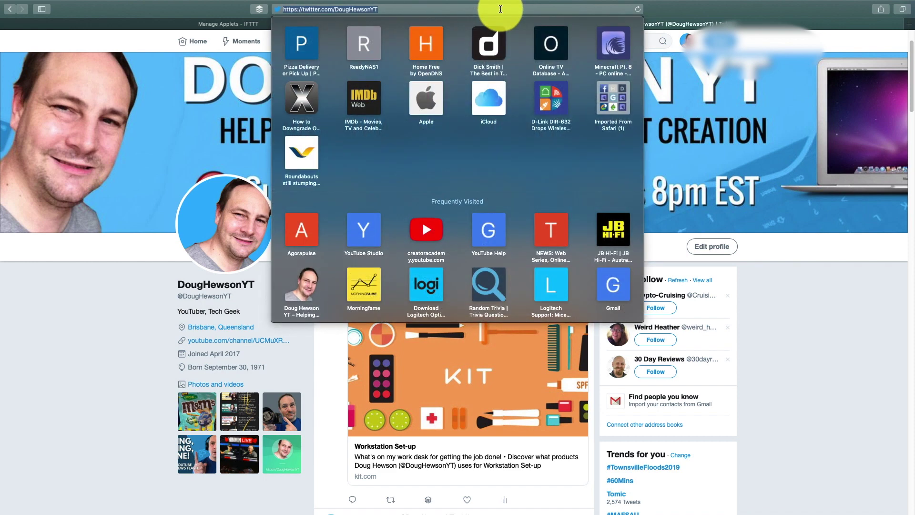
pyautogui.write('linkedin.com')
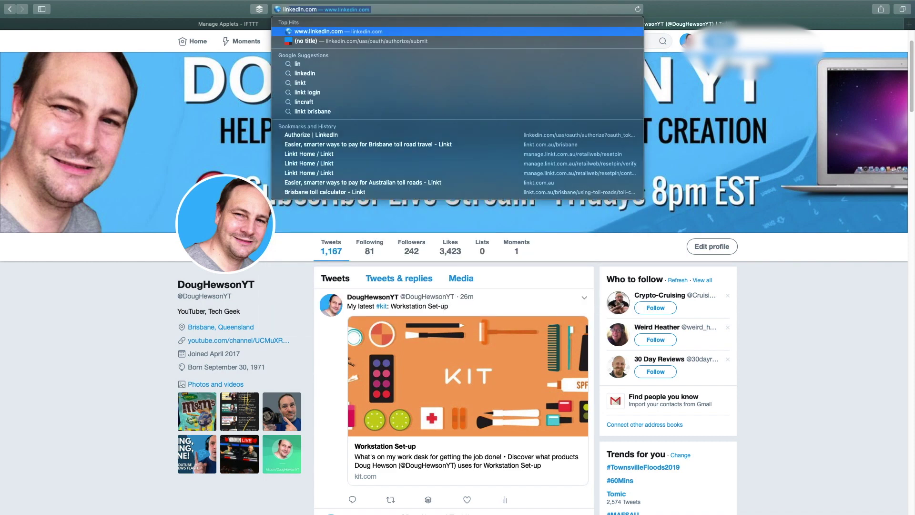
pyautogui.press('Return')
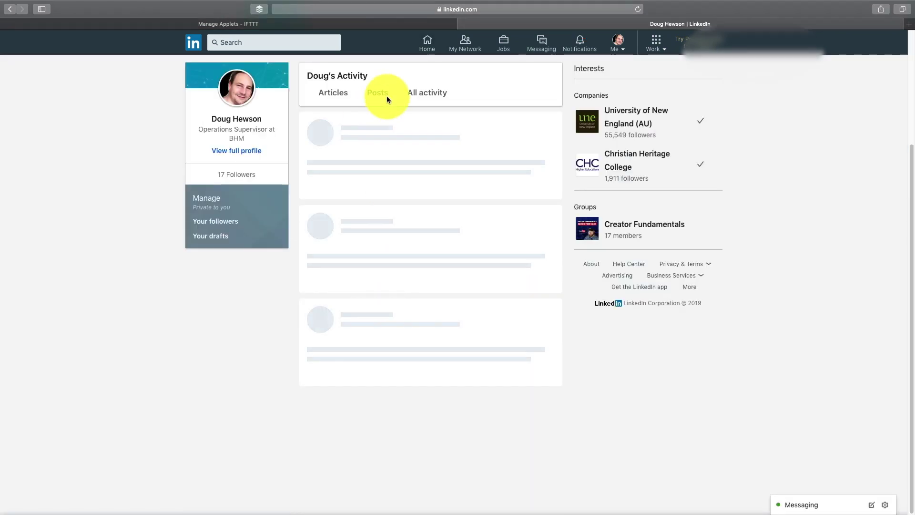
# - Switch Doug's Activity feed to the Posts filter
pyautogui.click(377, 99)
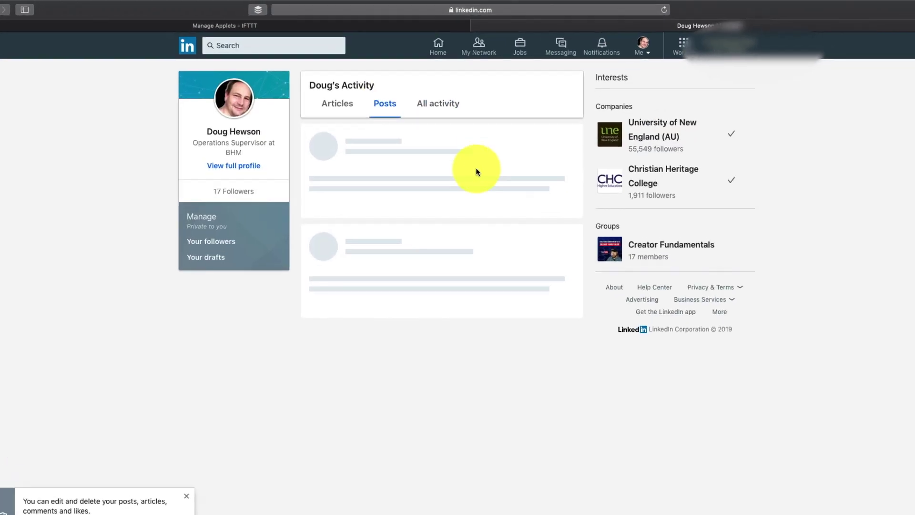